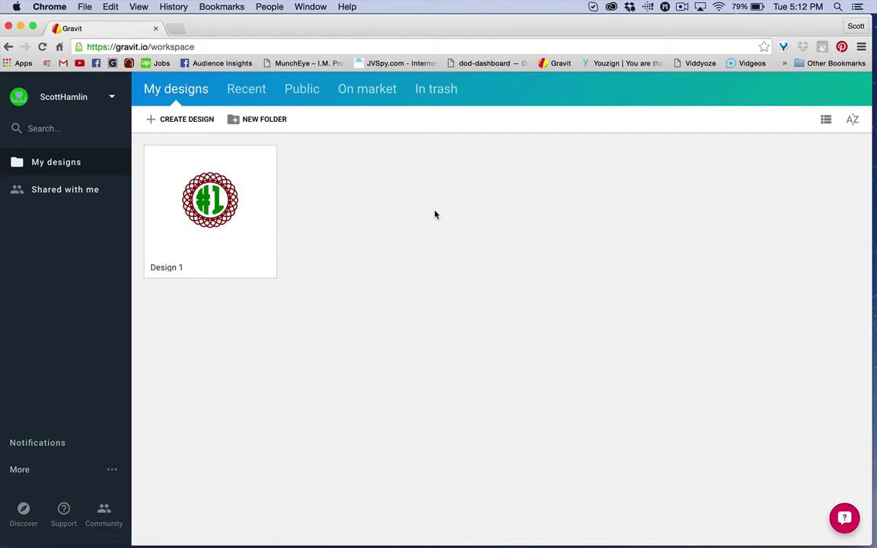
Create a new design with a custom canvas 1280 wide by 720 pixels high
click(178, 123)
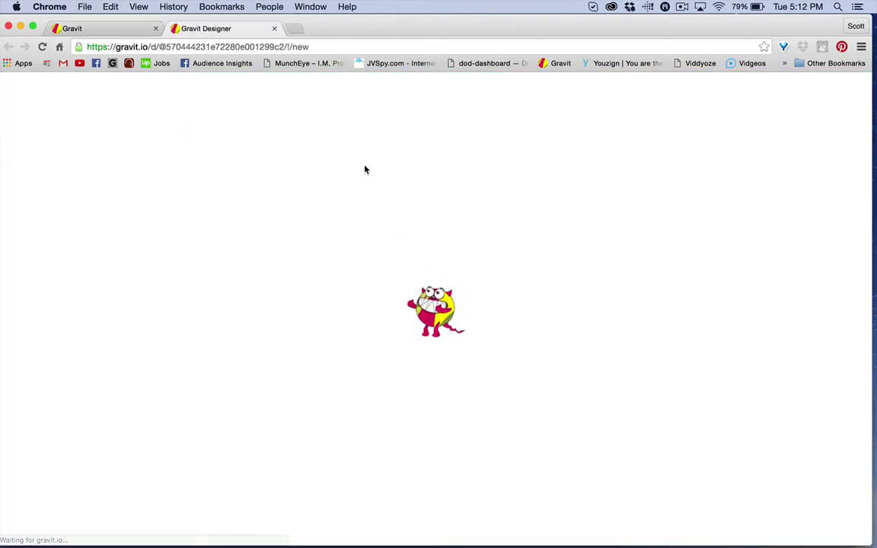
scroll(343, 214, down, 1)
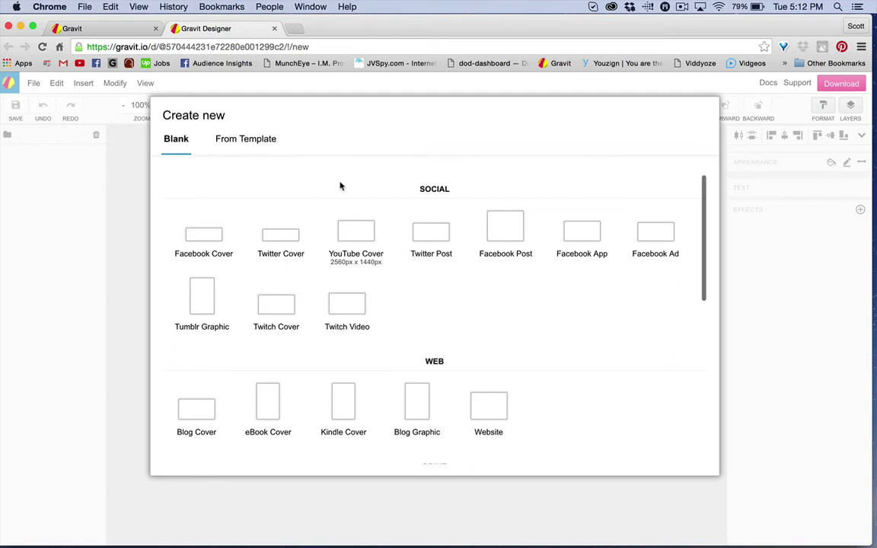
scroll(347, 195, up, 1)
double_click(329, 175)
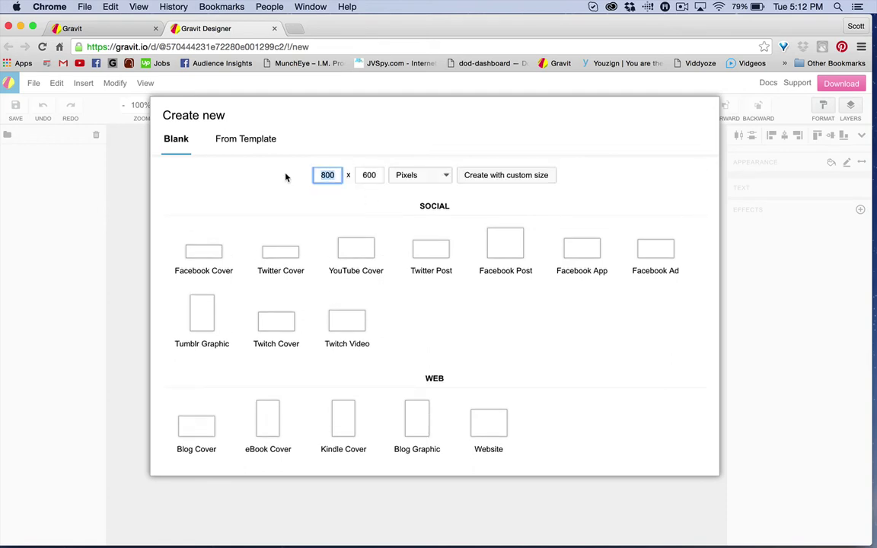
text(1280)
key(Tab)
text(720)
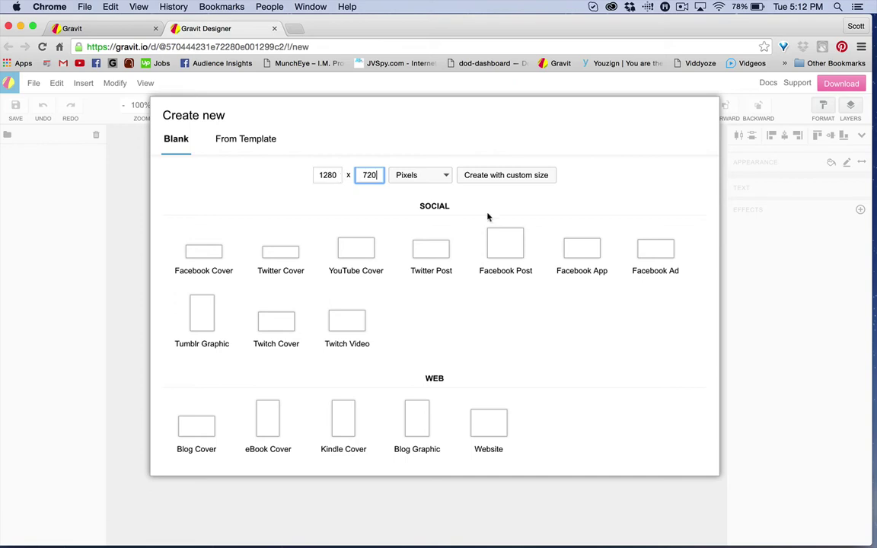
scroll(533, 337, down, 10)
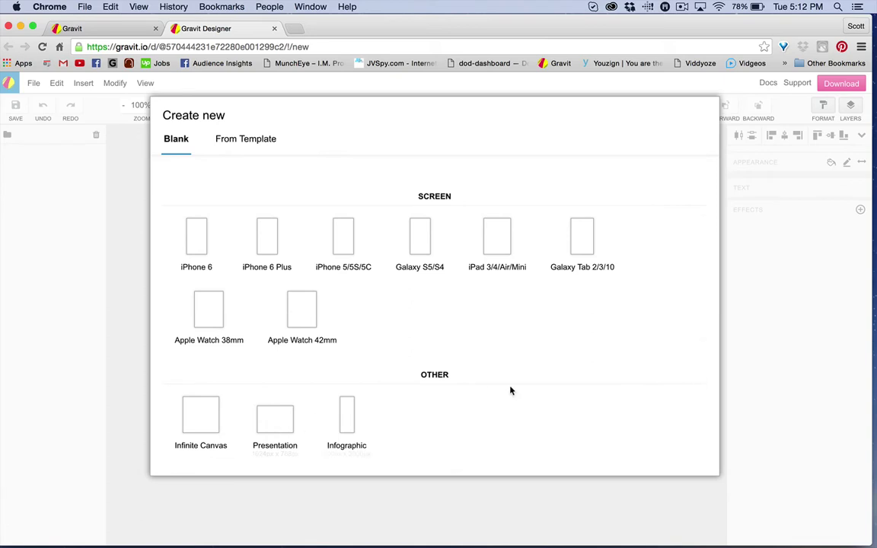
scroll(511, 389, up, 10)
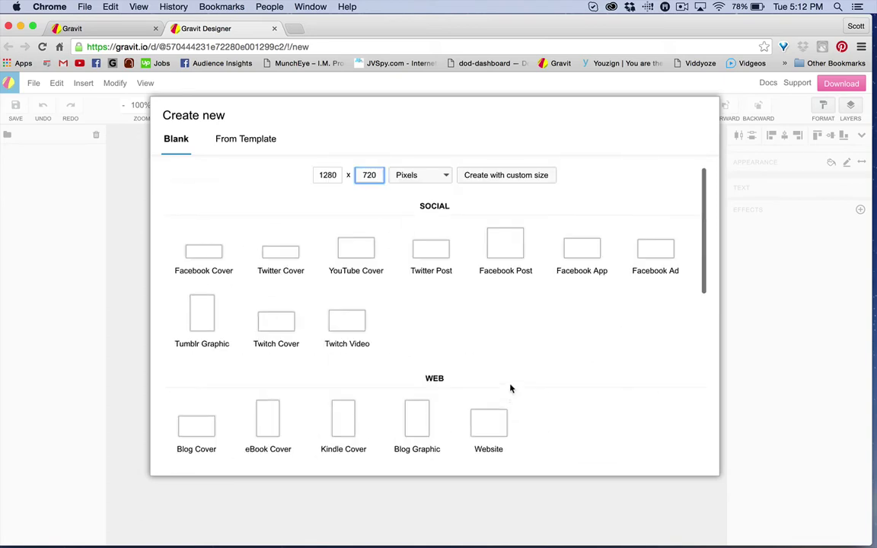
click(494, 180)
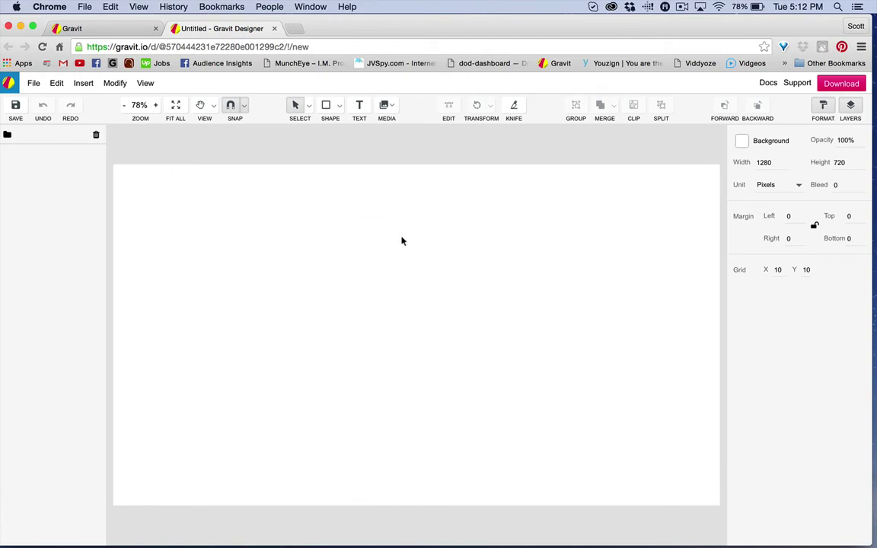
Choose File > Import > Scalable Vector Graphics (.svg) to browse the Whole SVG folder
click(35, 86)
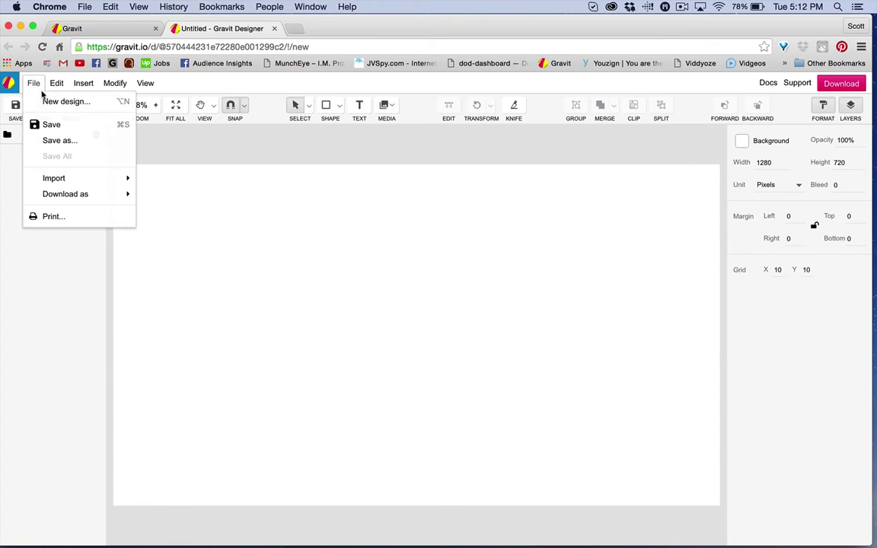
click(80, 84)
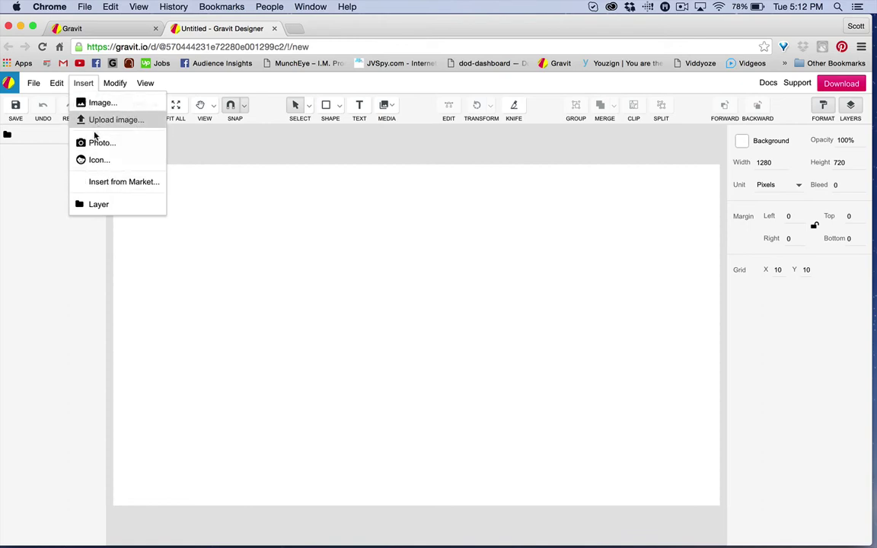
click(32, 86)
click(32, 86)
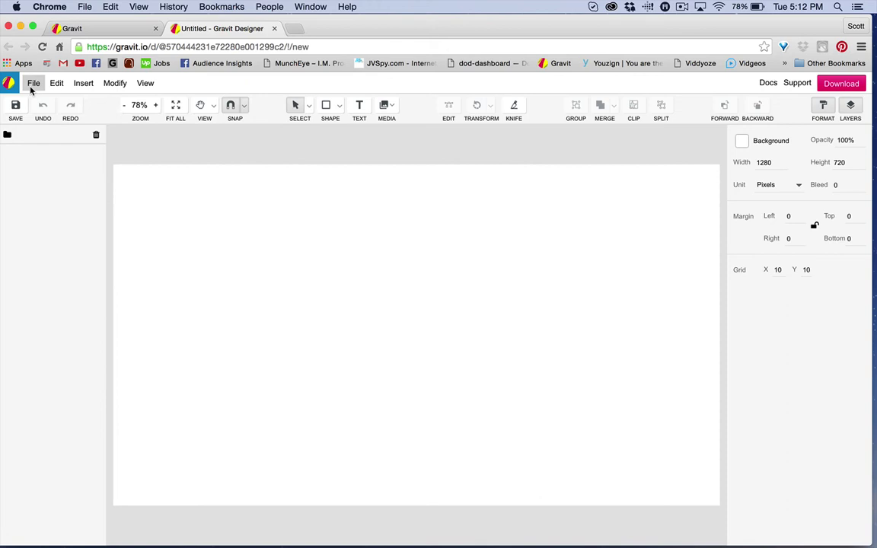
click(33, 85)
mouse_move(59, 180)
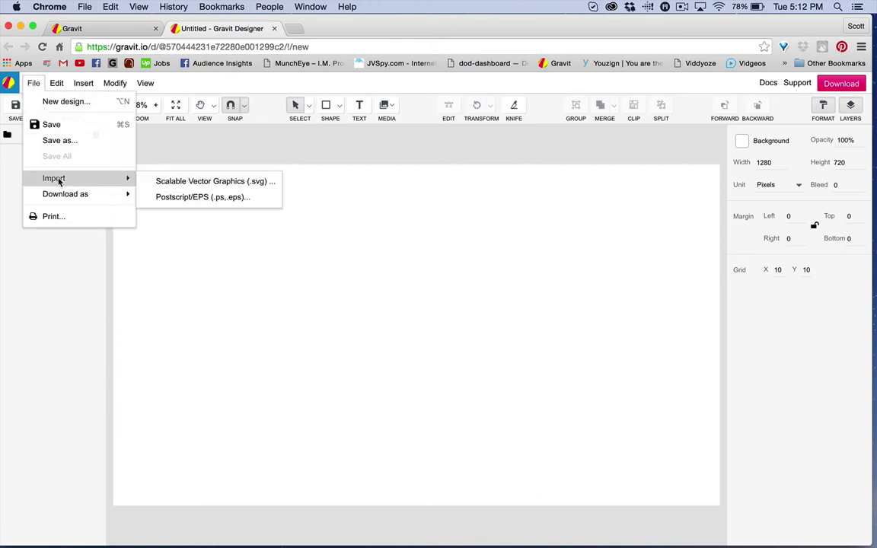
click(243, 188)
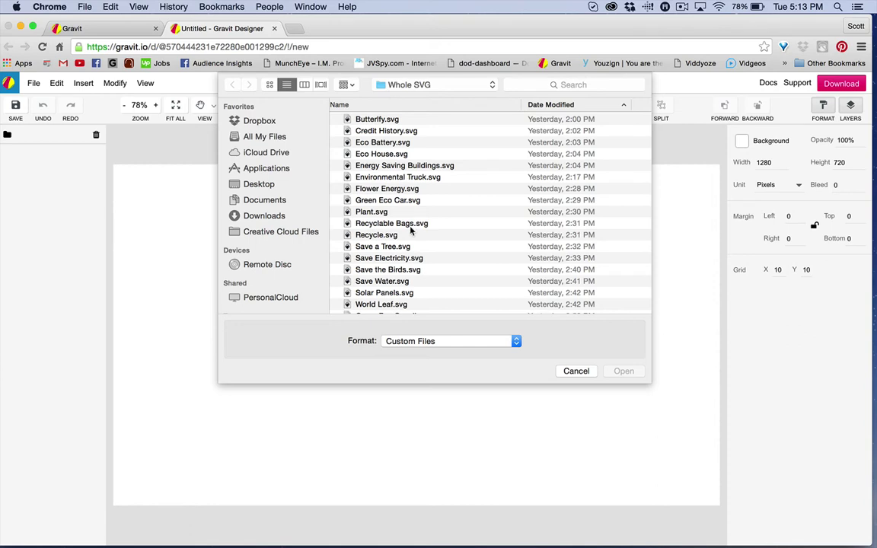
Import Recyclable Bags.svg from the file list onto the canvas
click(374, 236)
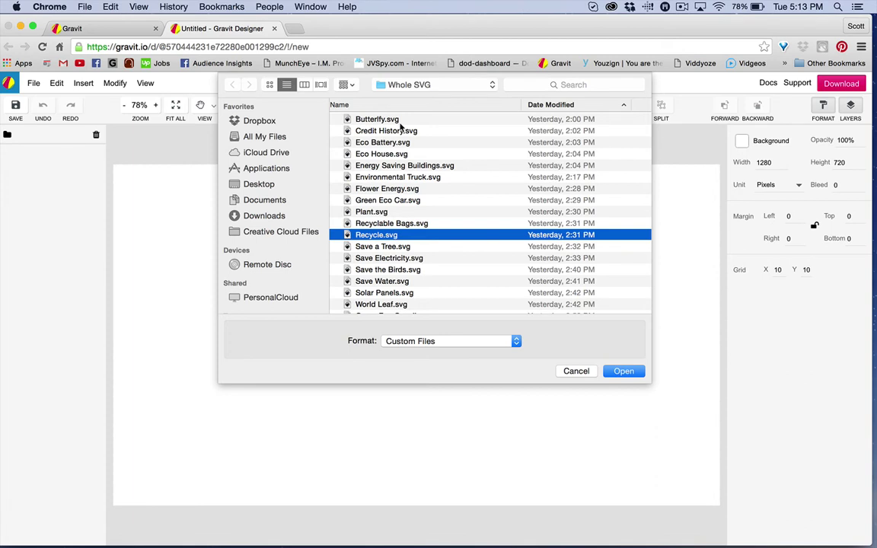
click(396, 224)
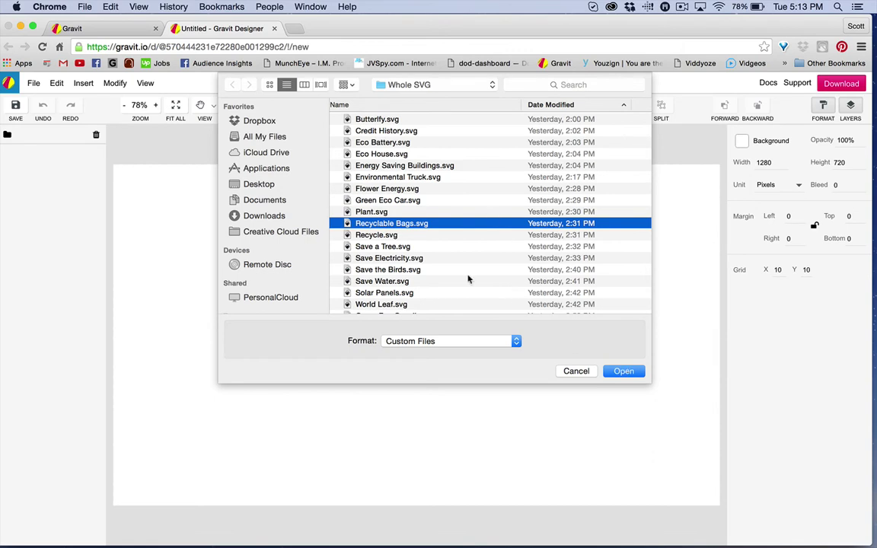
click(625, 372)
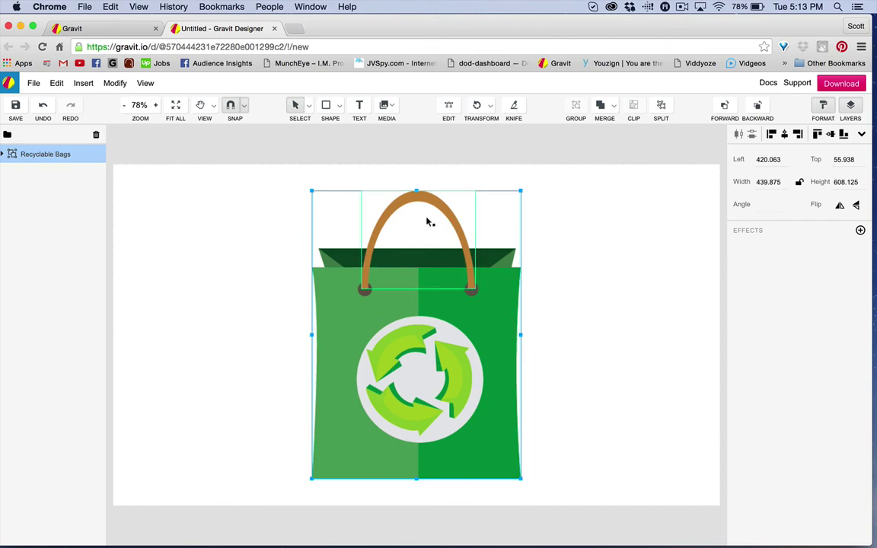
Expand the Recyclable Bags layers to inspect the recycle logo's group structure
click(333, 327)
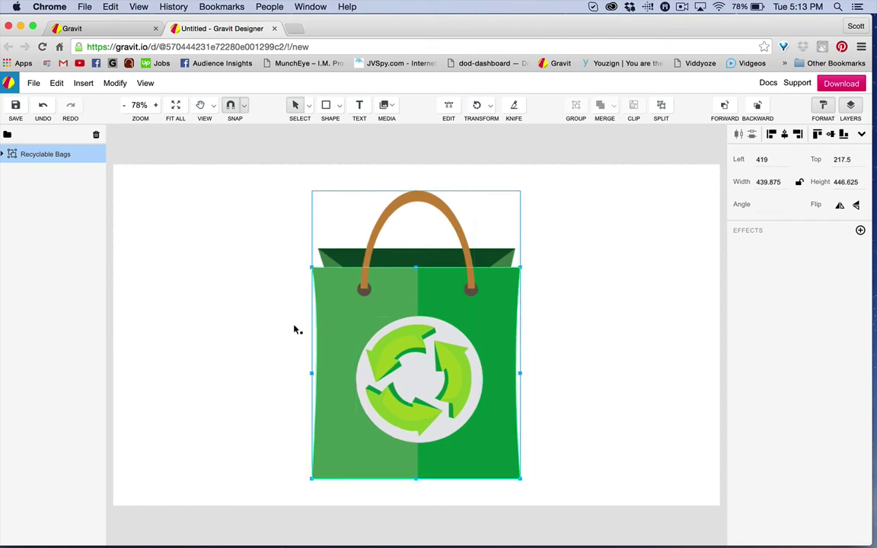
click(4, 159)
click(4, 156)
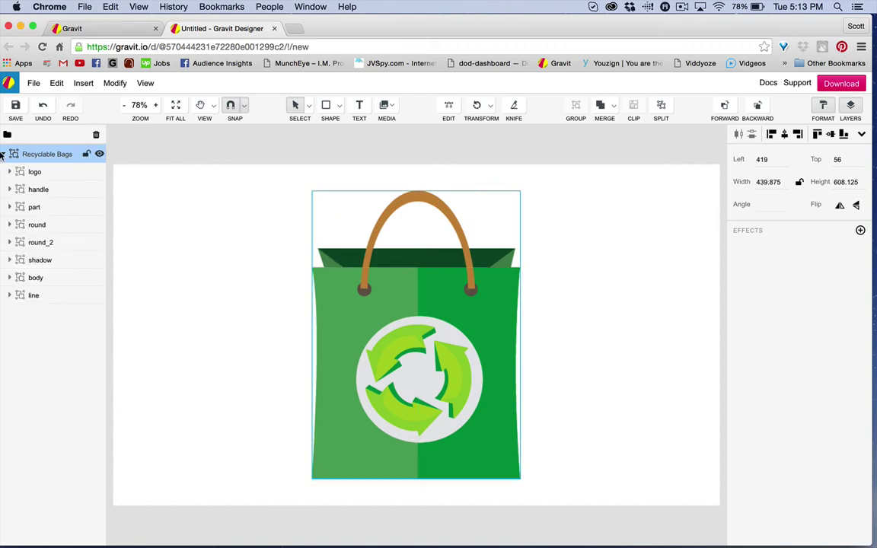
click(9, 172)
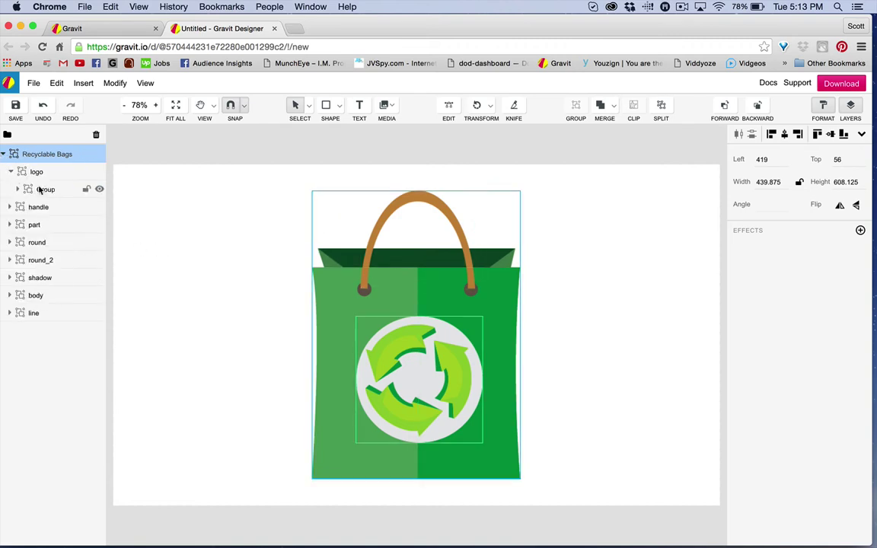
click(18, 190)
click(19, 191)
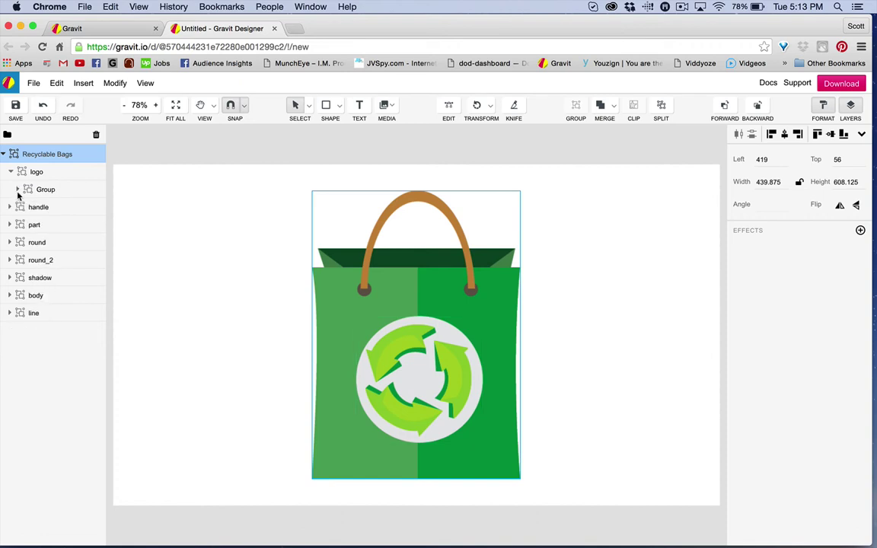
click(14, 173)
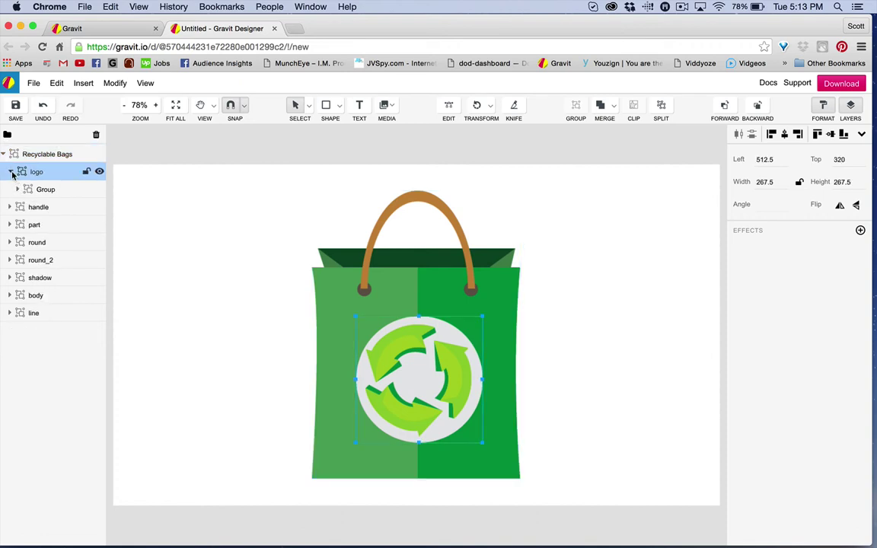
click(11, 172)
click(5, 155)
click(4, 154)
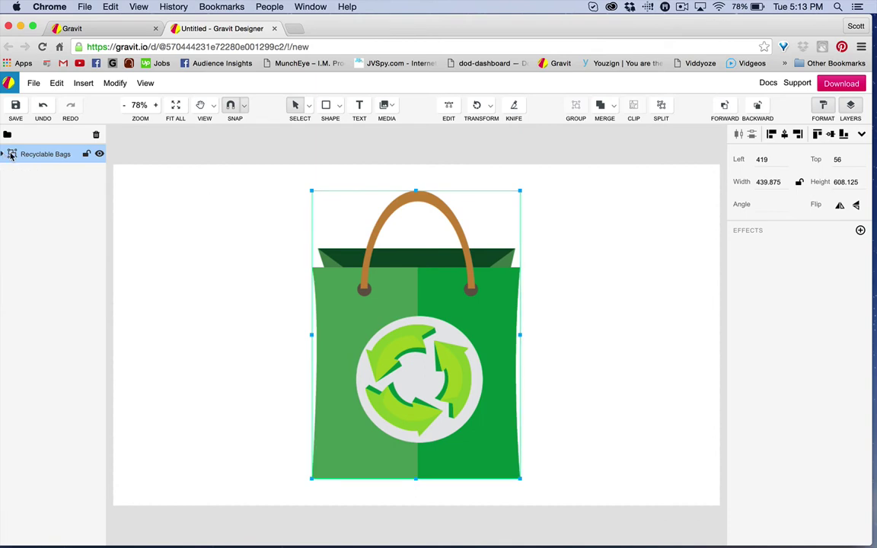
Split the recycle logo into its separate pieces, then reselect the whole bag
click(468, 318)
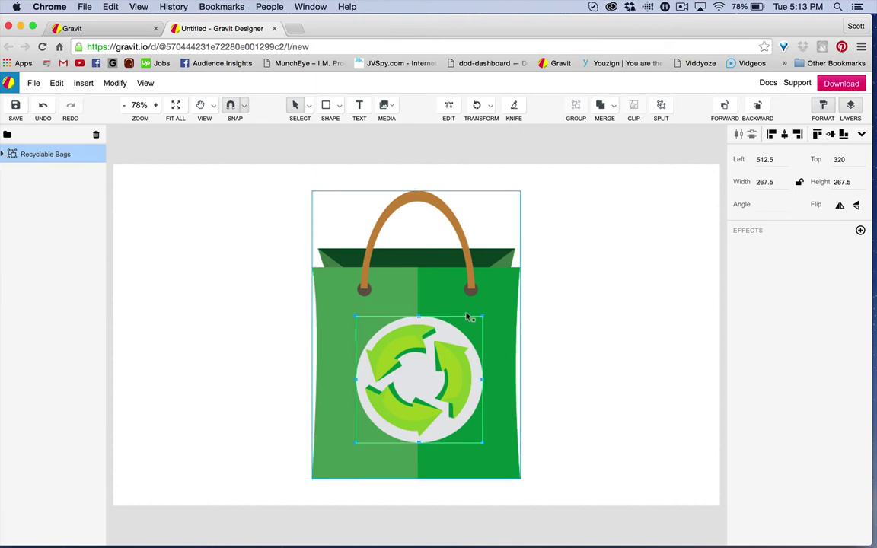
click(661, 109)
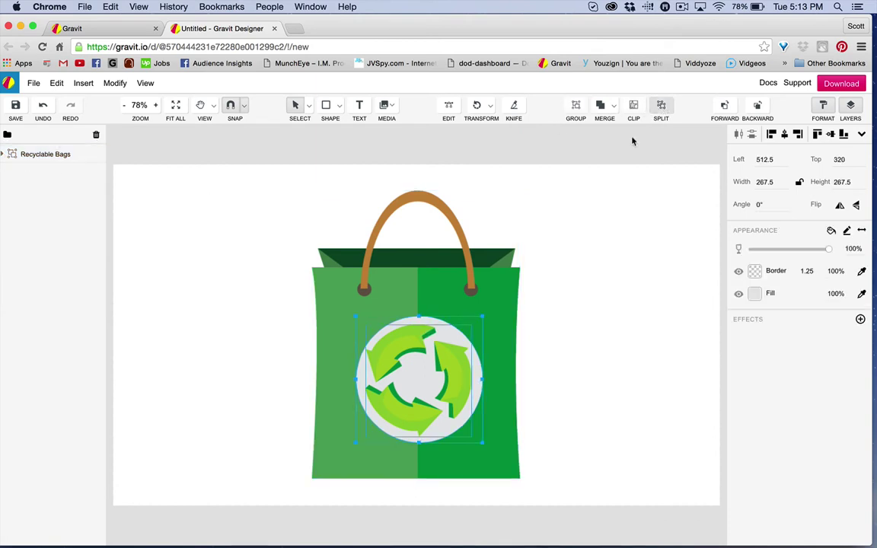
click(587, 367)
click(461, 373)
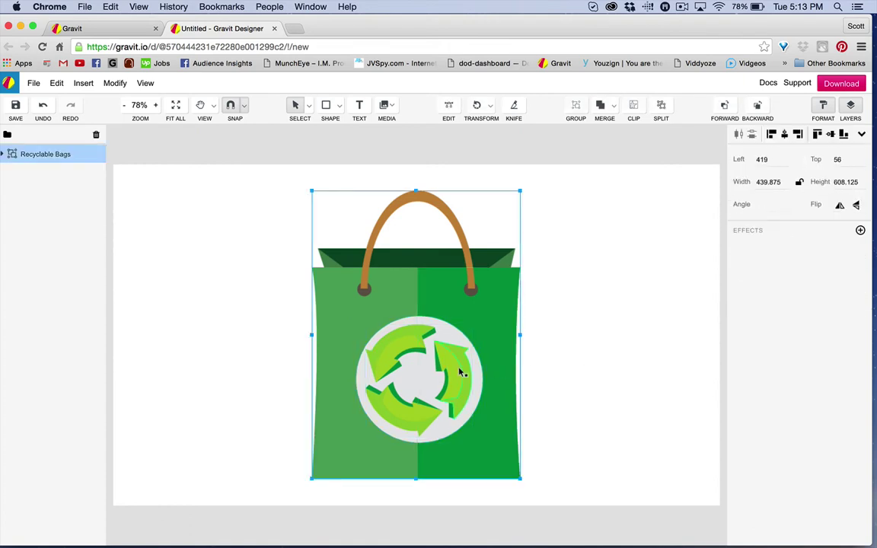
Fill the bag's right half with pure blue #0000FF
double_click(495, 298)
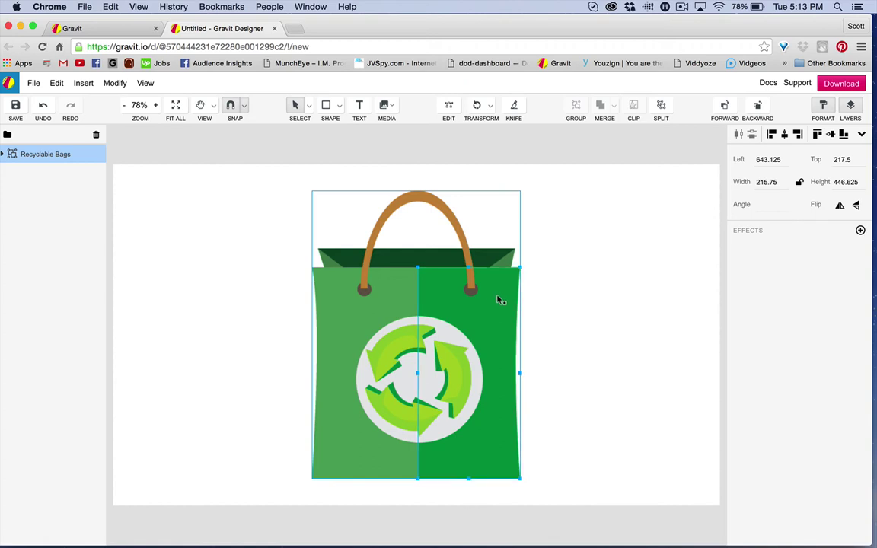
double_click(499, 299)
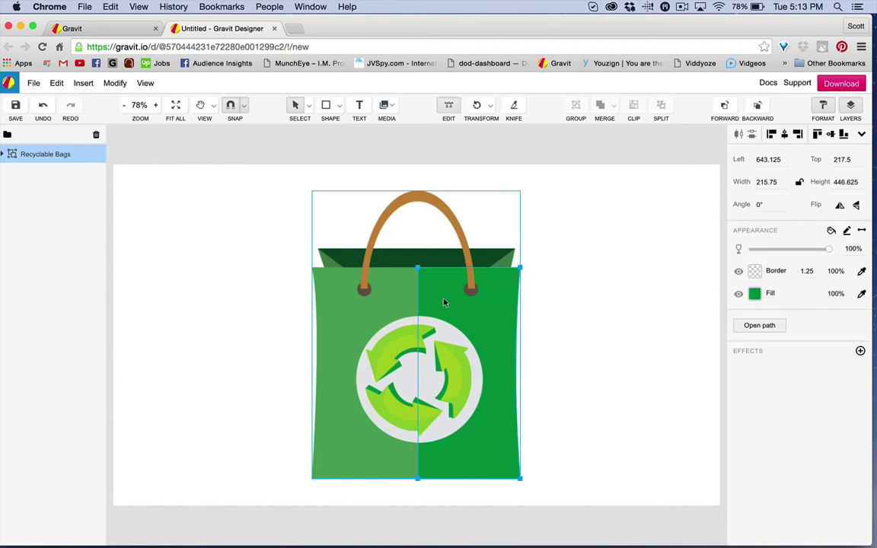
click(755, 294)
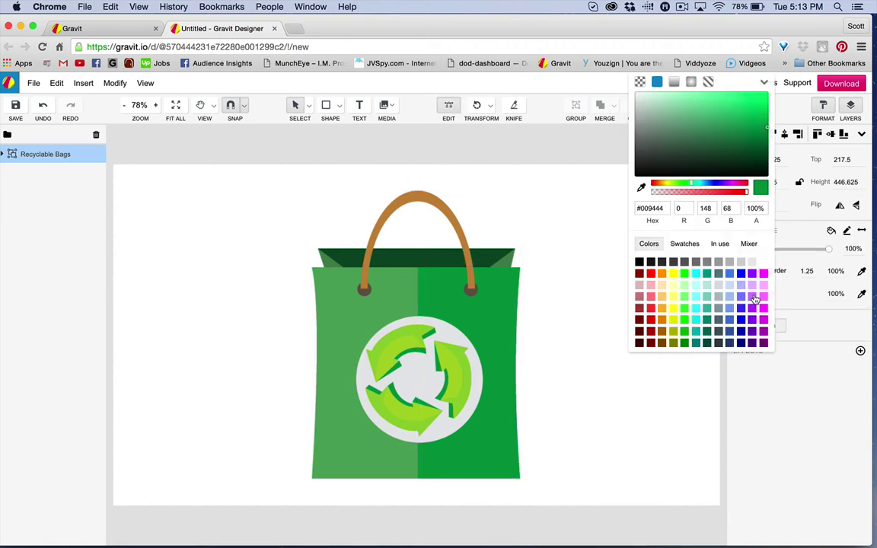
click(741, 272)
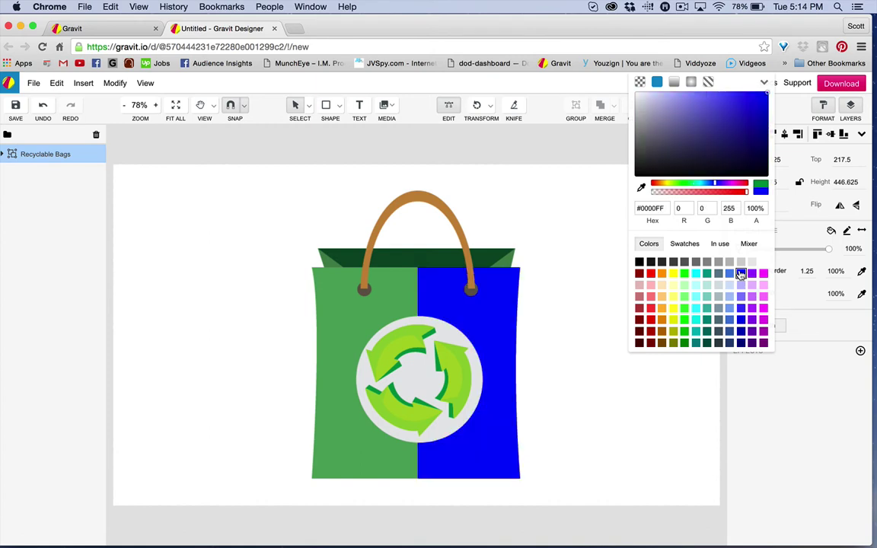
click(359, 320)
Fill the bag's left half with the lighter blue #4A86E8
click(359, 319)
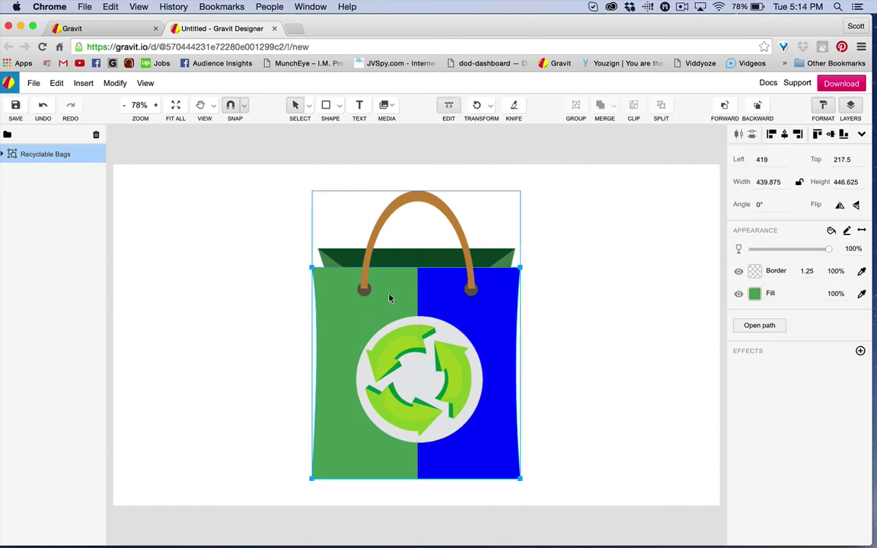
click(754, 294)
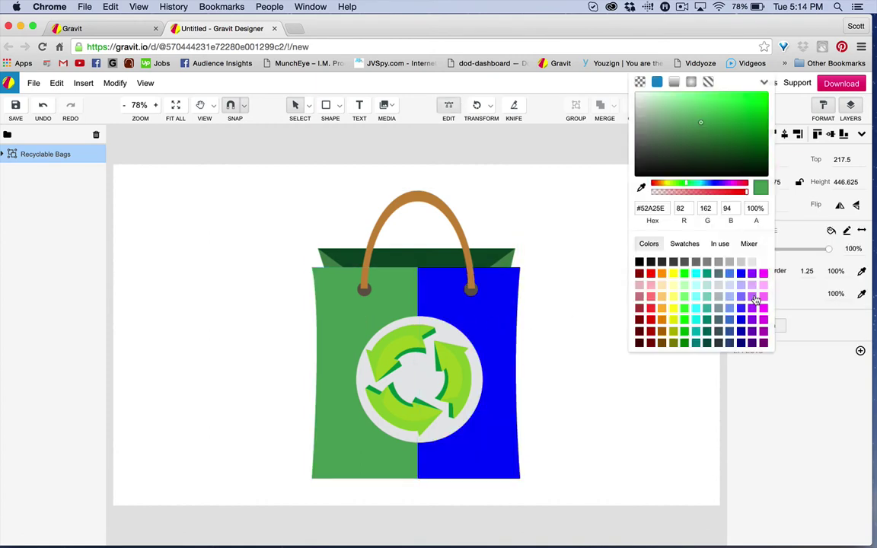
click(719, 273)
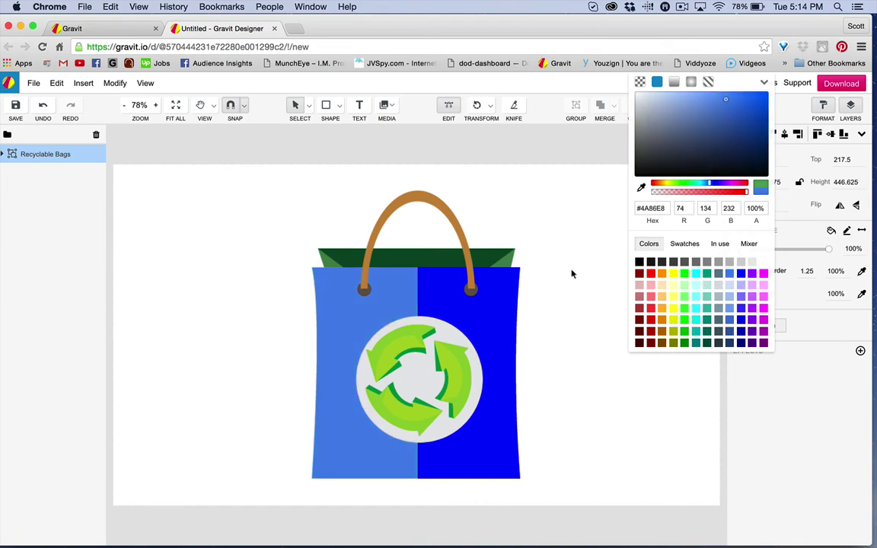
click(566, 270)
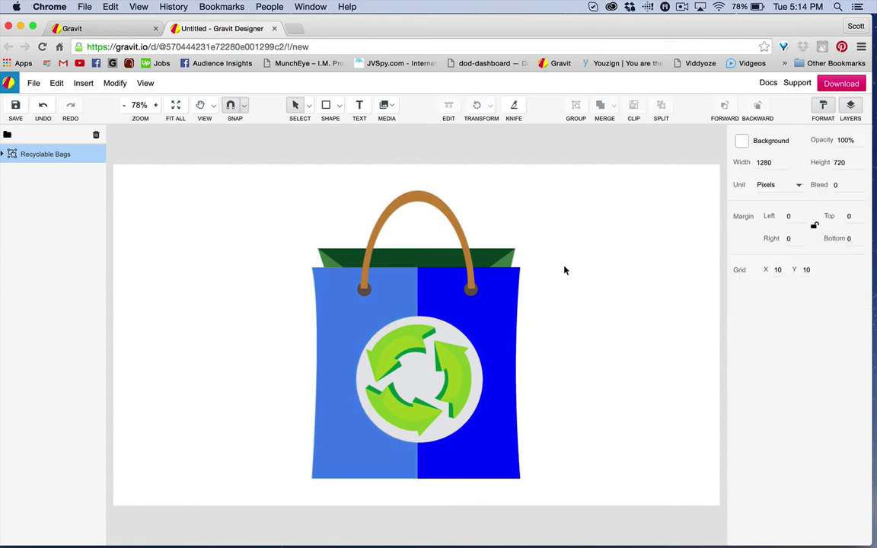
Expand the Recyclable Bags layer to list its parts
click(5, 155)
key(Escape)
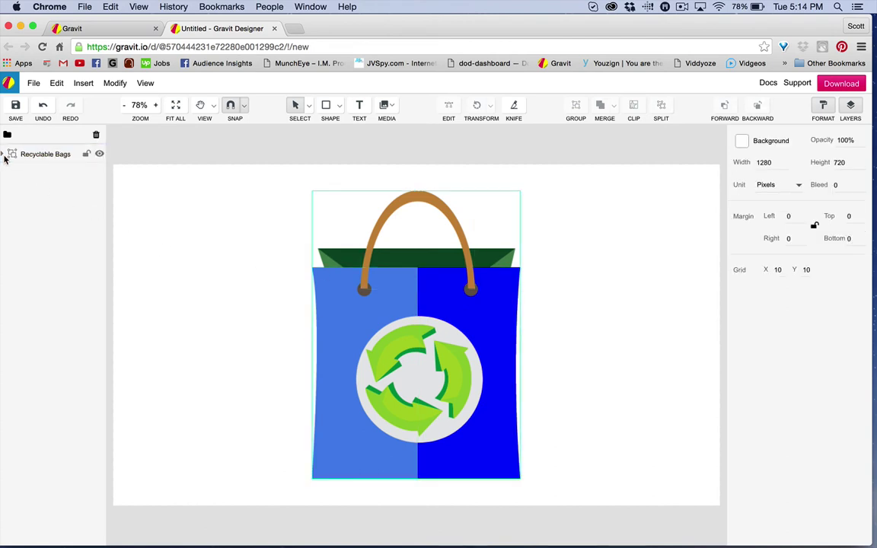
click(5, 157)
key(Escape)
click(4, 156)
click(4, 155)
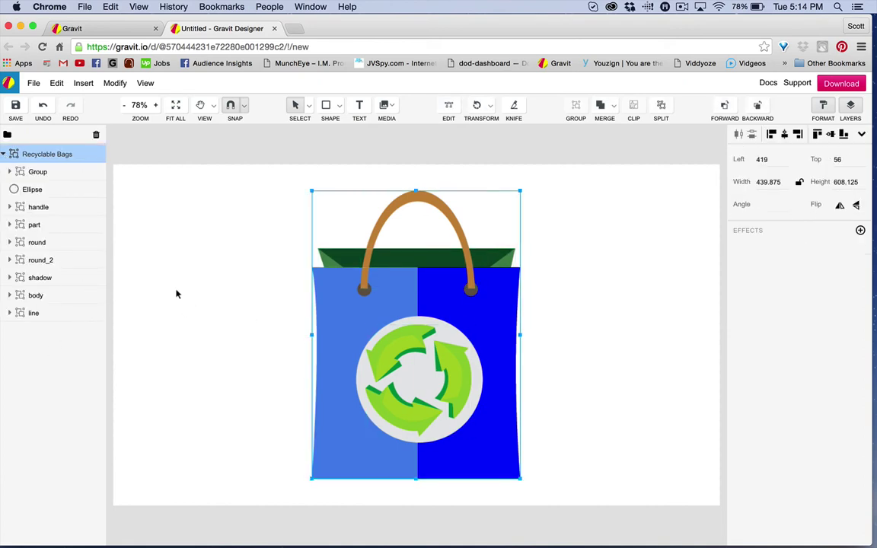
Hide the recycle arrows Group and grey Ellipse, then bring up File > Download as
click(99, 173)
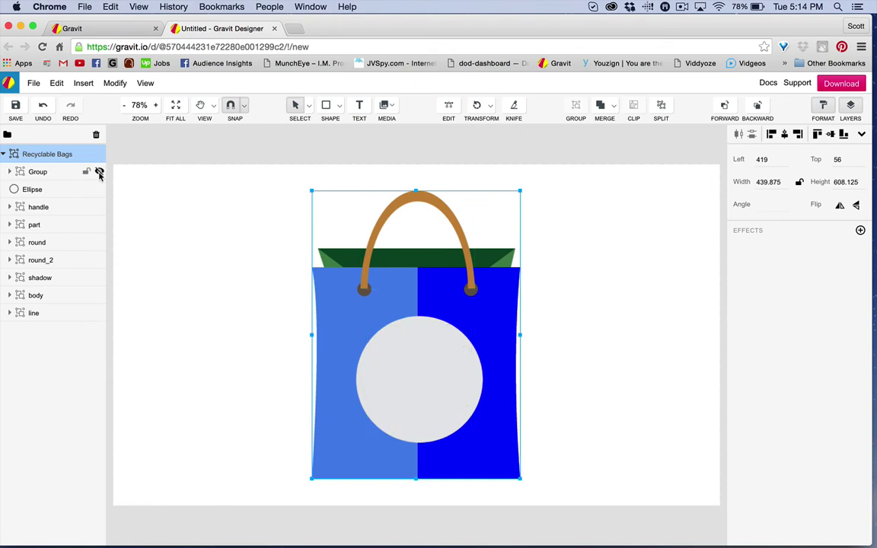
click(99, 190)
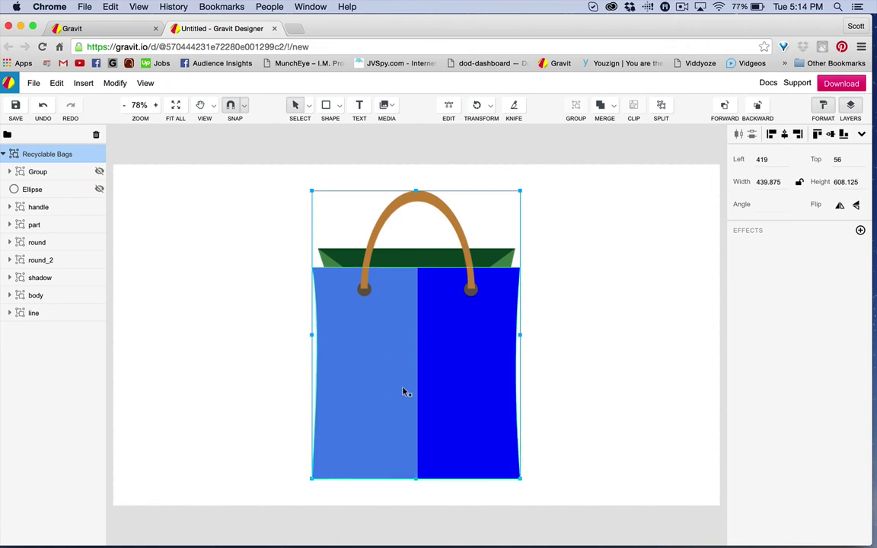
click(34, 83)
mouse_move(85, 194)
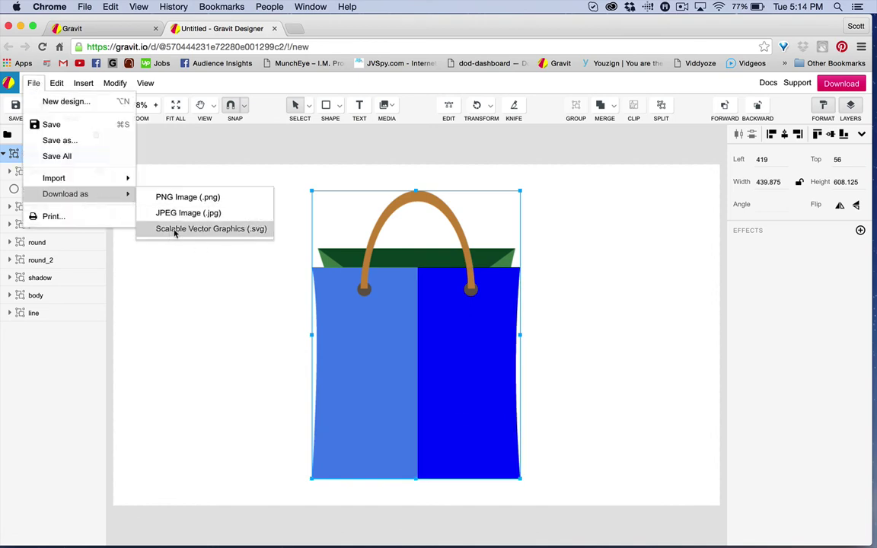
Download the bag as Untitled.svg and show the Group and Ellipse logo layers again
click(215, 228)
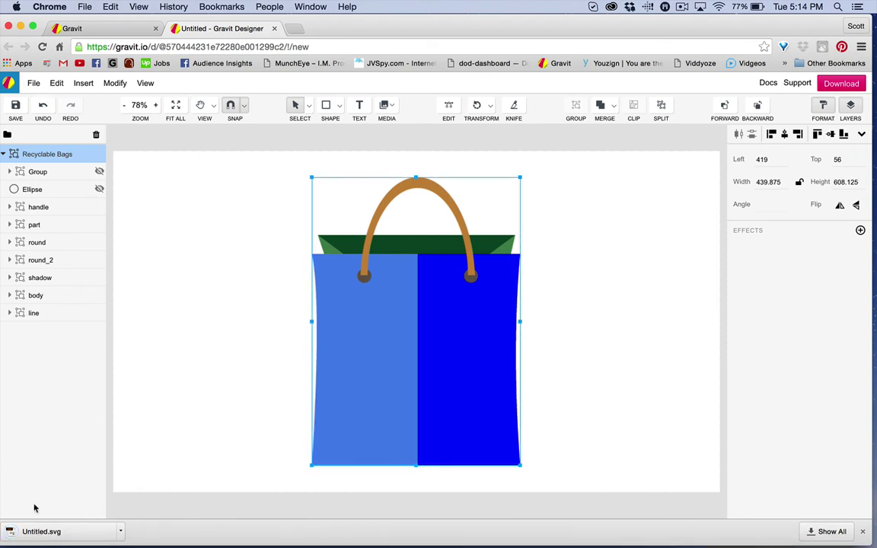
click(99, 189)
click(99, 171)
Hide the bag layers (handle, flap, dots, halves, band) so only the recycle logo shows
click(99, 207)
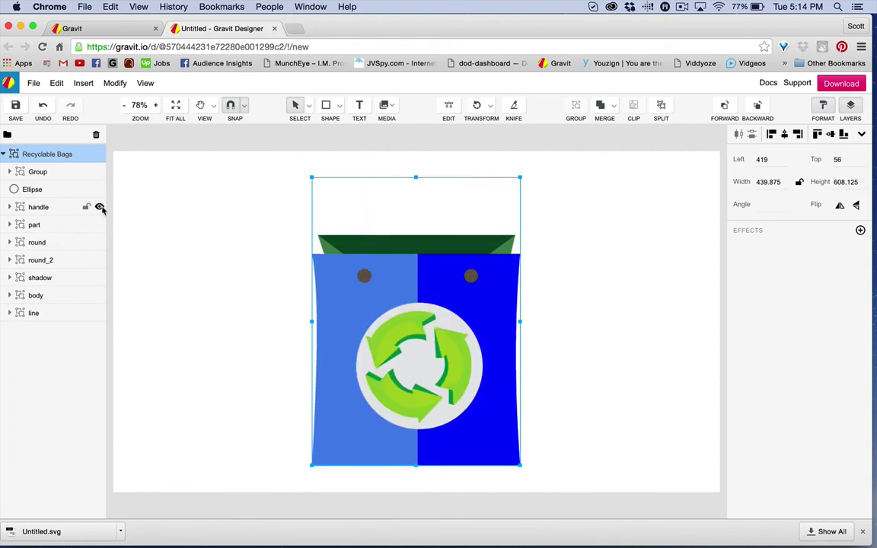
click(99, 224)
click(99, 242)
click(99, 260)
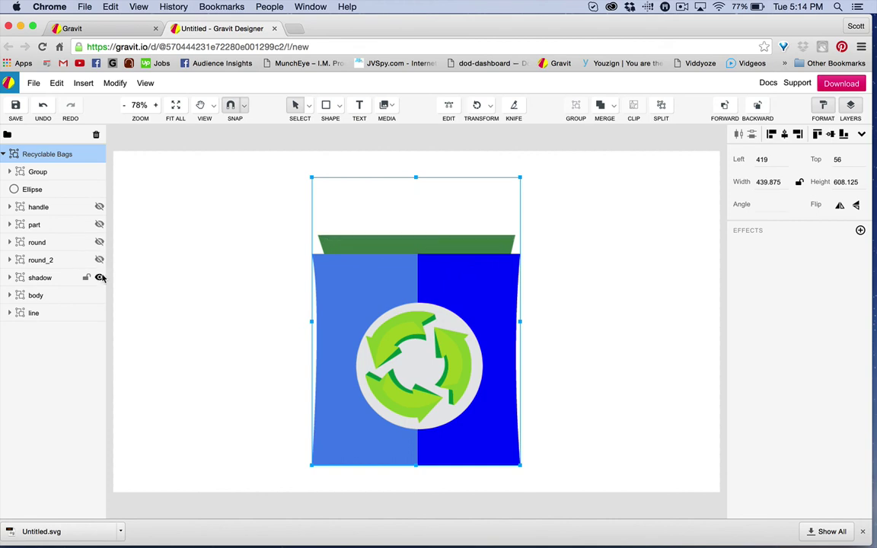
click(99, 277)
click(99, 313)
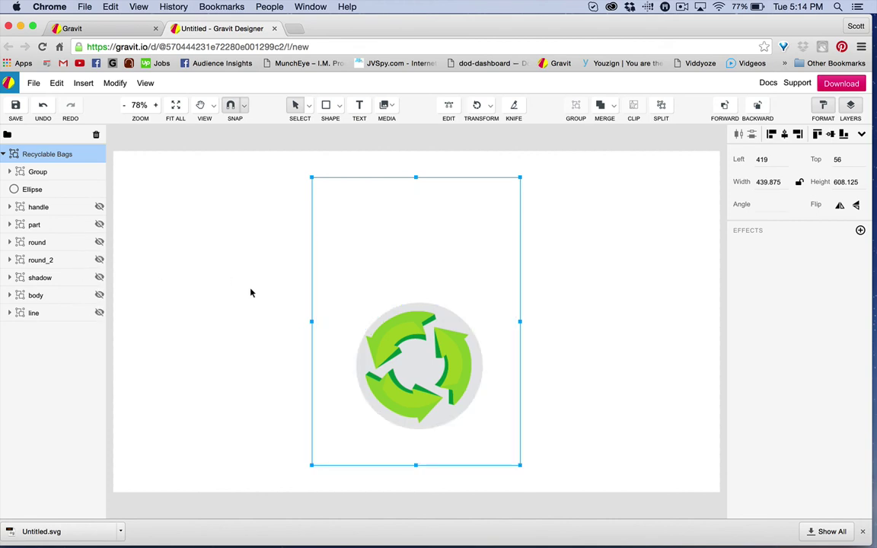
click(533, 309)
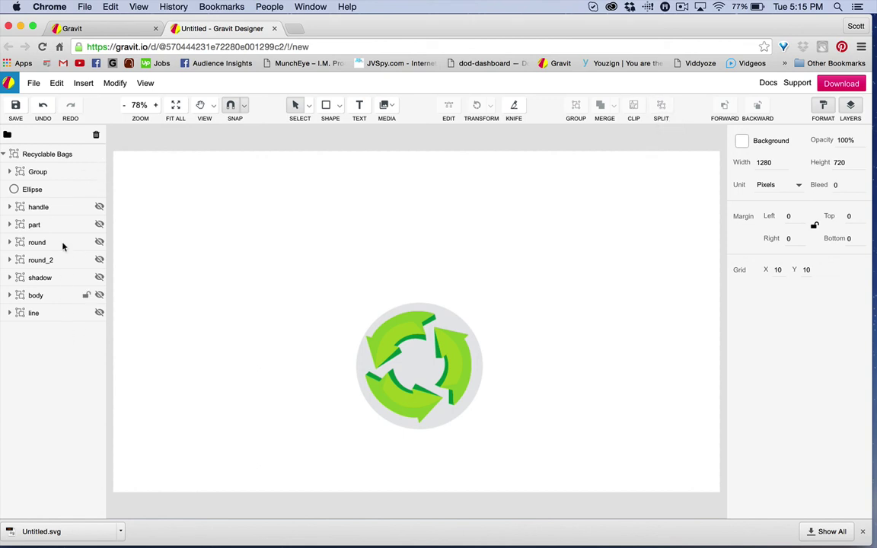
Drill from the bag group down to a single green arrow path of the recycle logo
click(459, 368)
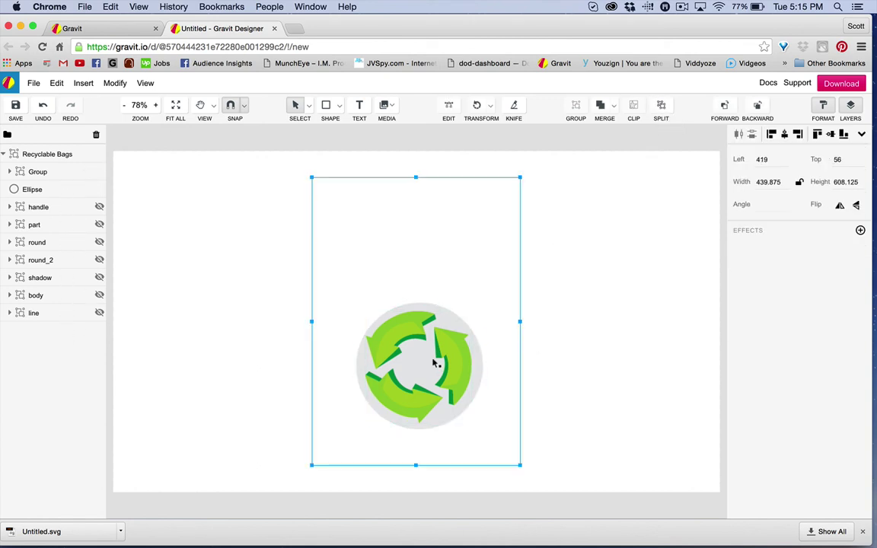
double_click(459, 368)
double_click(455, 364)
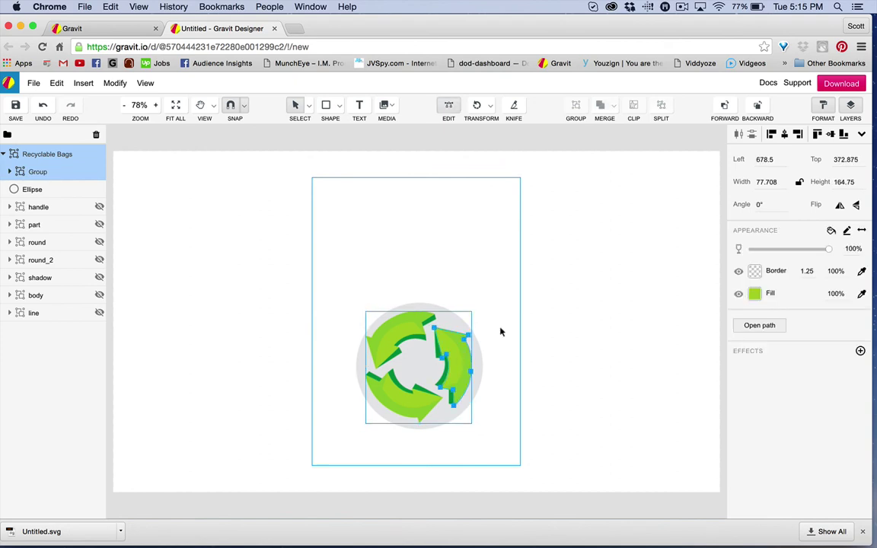